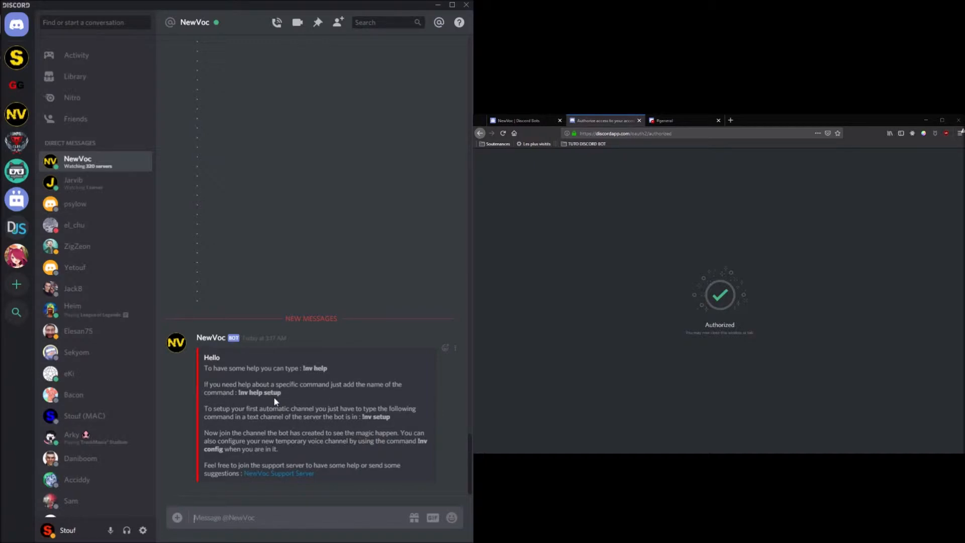
Request the bot's command list by sending !nv help to NewVoc and examine the first setup instruction in its reply
type("!nv help")
key("Return")
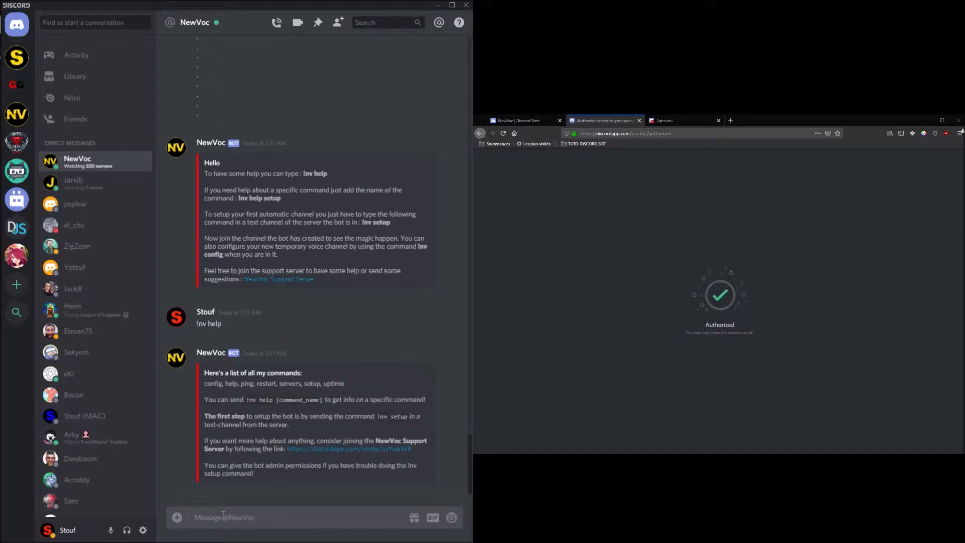
left_click_drag(299, 427, 193, 417)
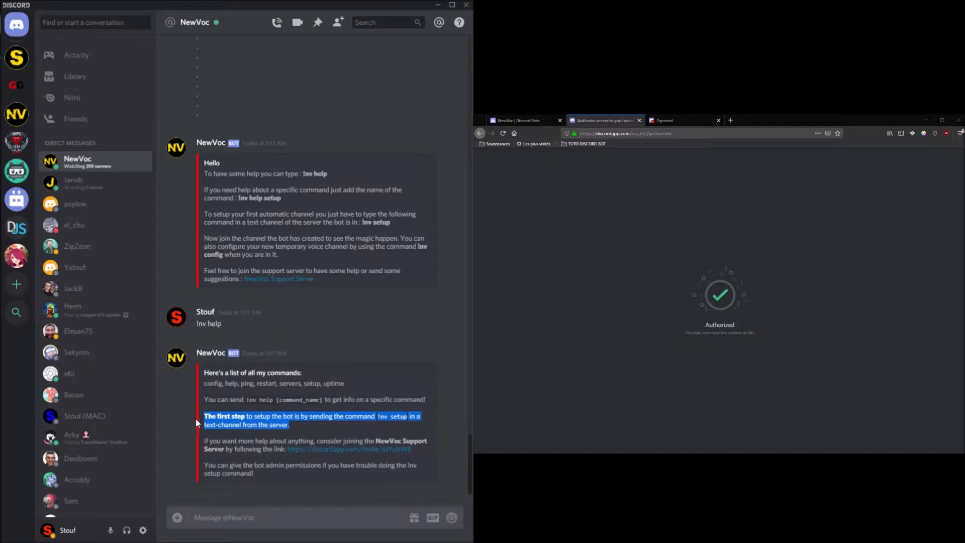
left_click(195, 418)
Try to run the !nv setup command in the direct message conversation with NewVoc
left_click(227, 515)
type("!")
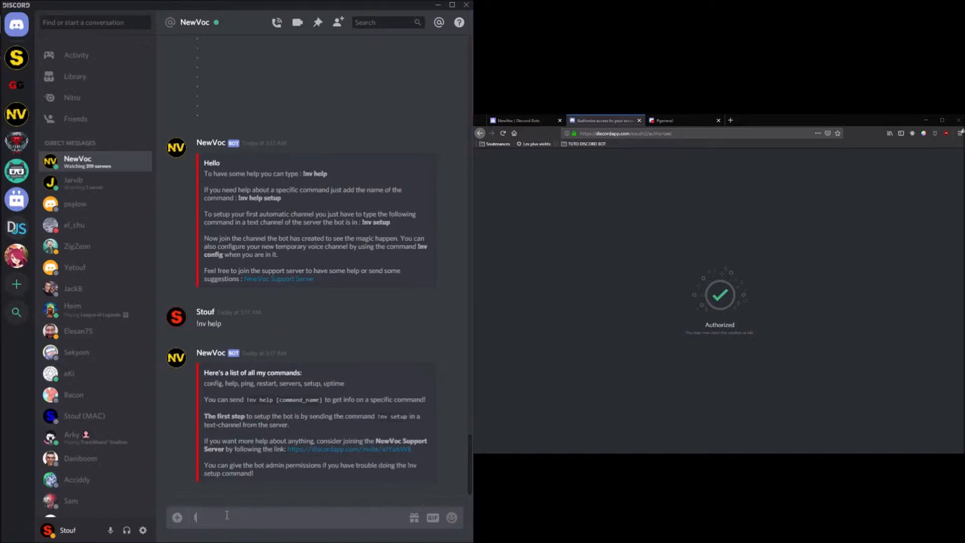
type("nv setup")
key("Return")
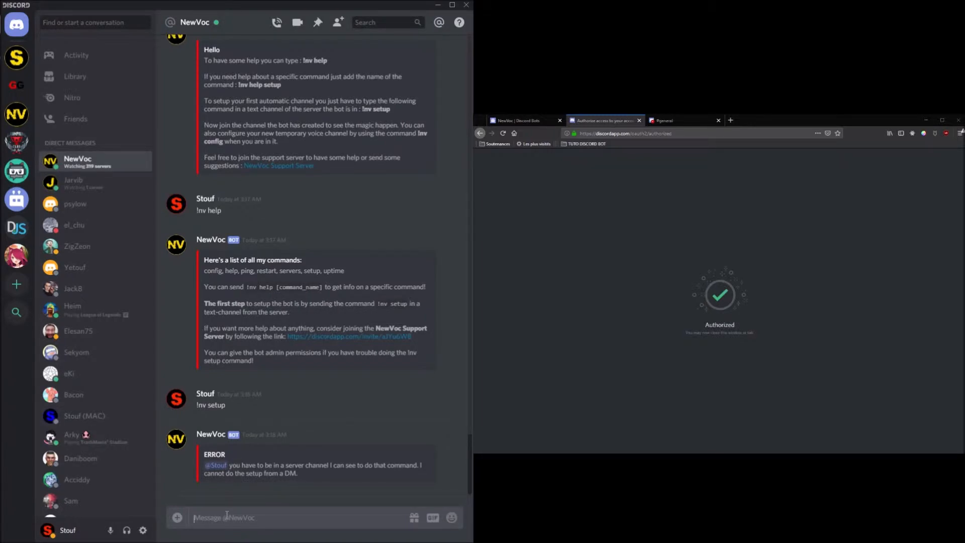
Send !nv setup in the general text channel of the TUTO DISCORD BOT server and check NewVoc's direct message reply
left_click(19, 58)
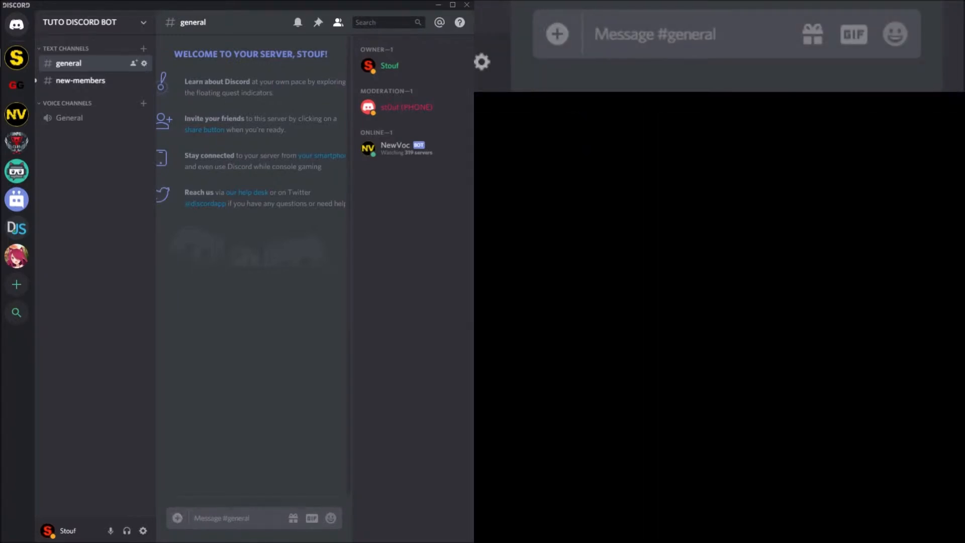
left_click(212, 517)
type("!")
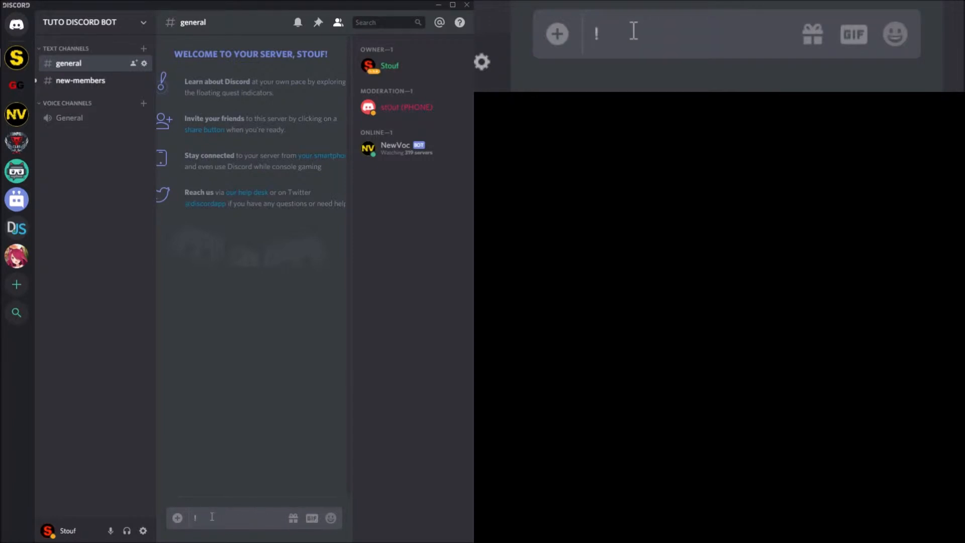
type("nv setup")
key("Return")
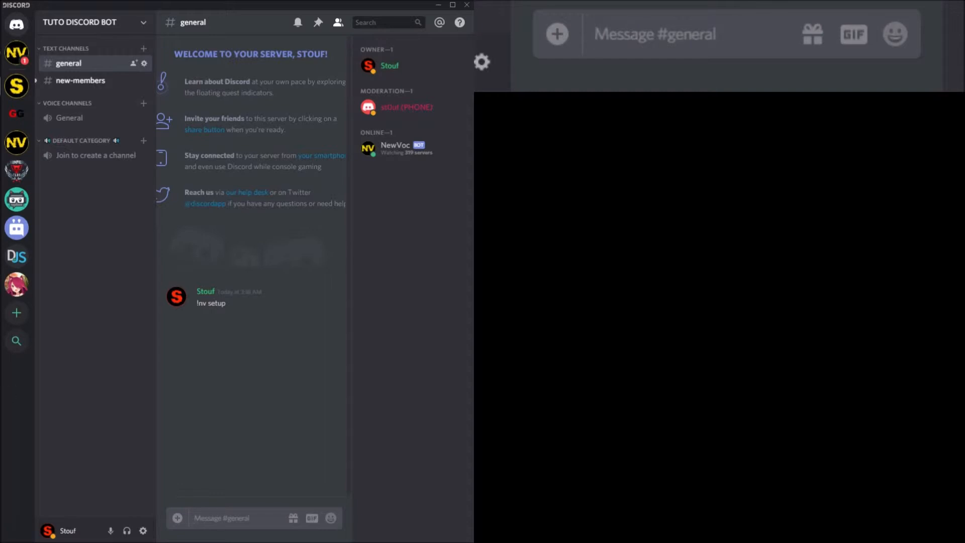
left_click(16, 52)
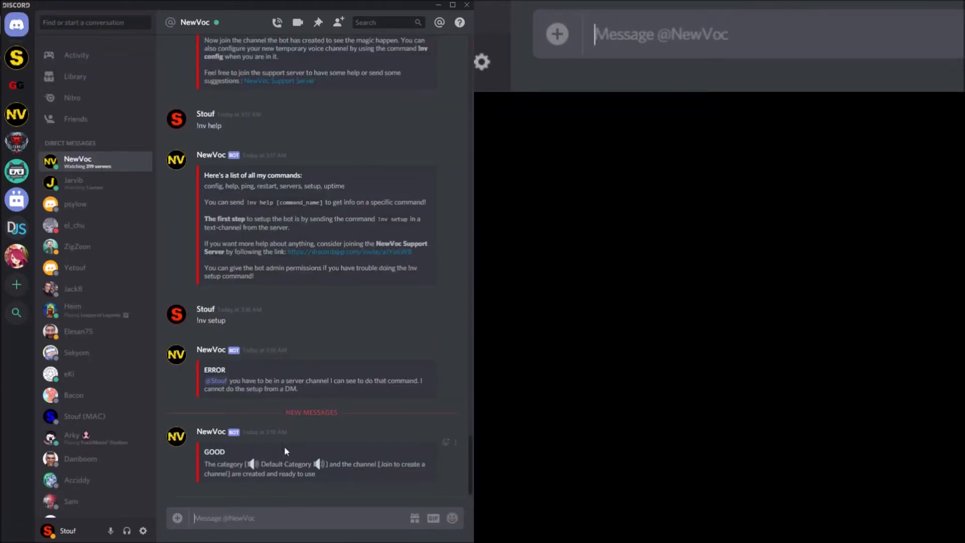
Join the server's "Join to create a channel" voice channel, disconnect from voice, and join it again to get a temporary channel
left_click(25, 64)
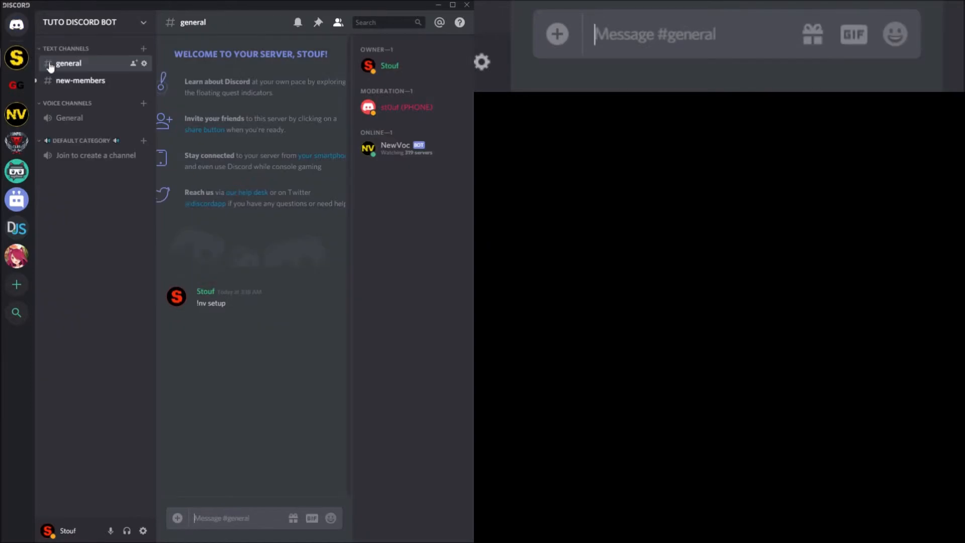
left_click(70, 157)
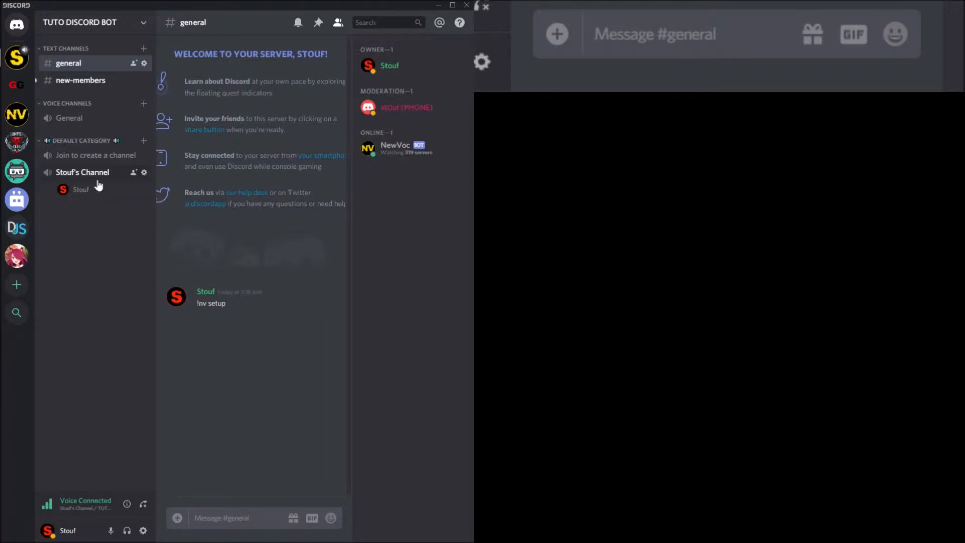
left_click(146, 508)
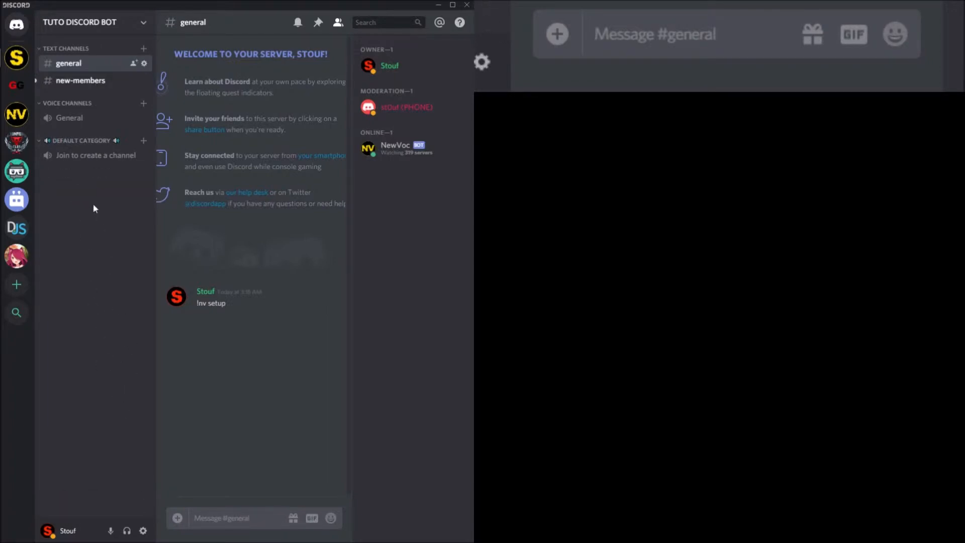
left_click(72, 160)
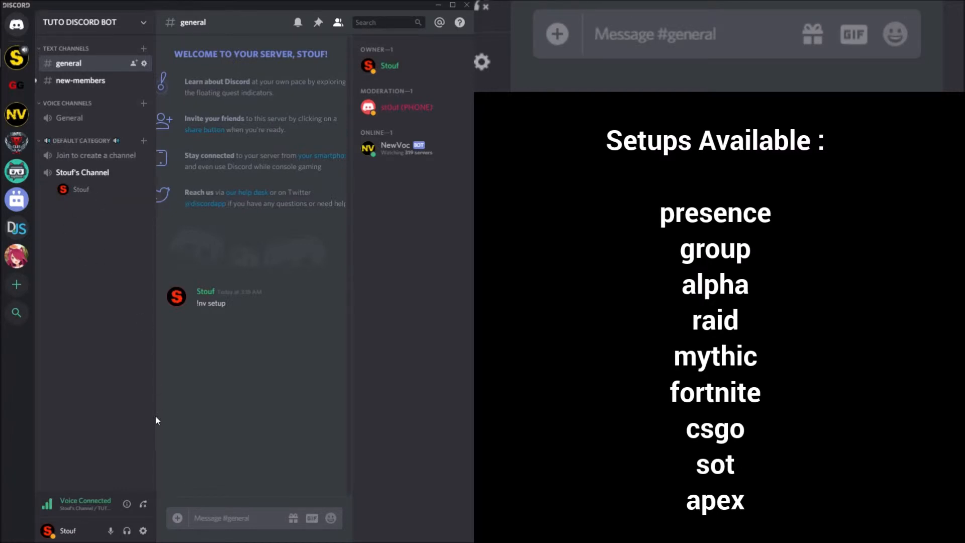
Send !nv help config in the general channel and examine the config options, including rename, in NewVoc's direct message reply
left_click(206, 514)
type("!nv h")
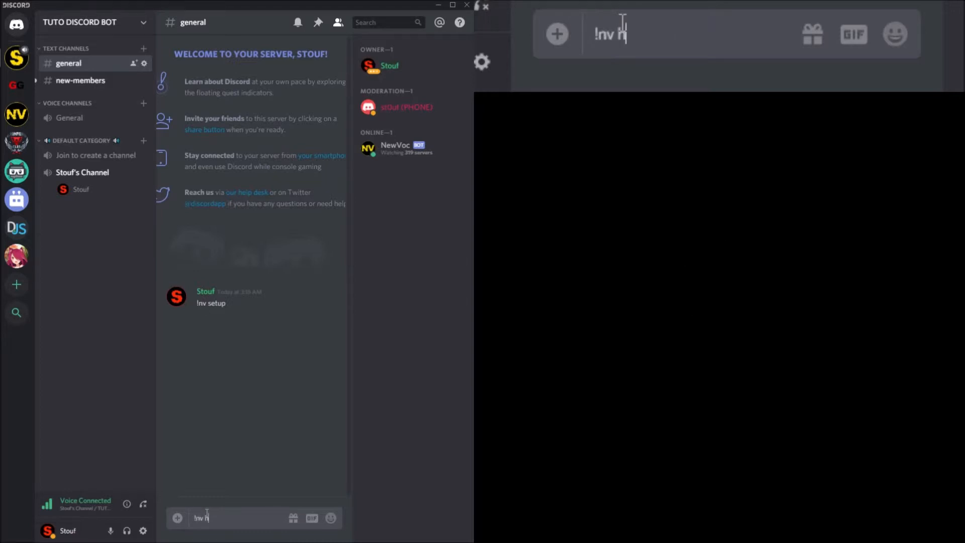
type("elp config")
key("Return")
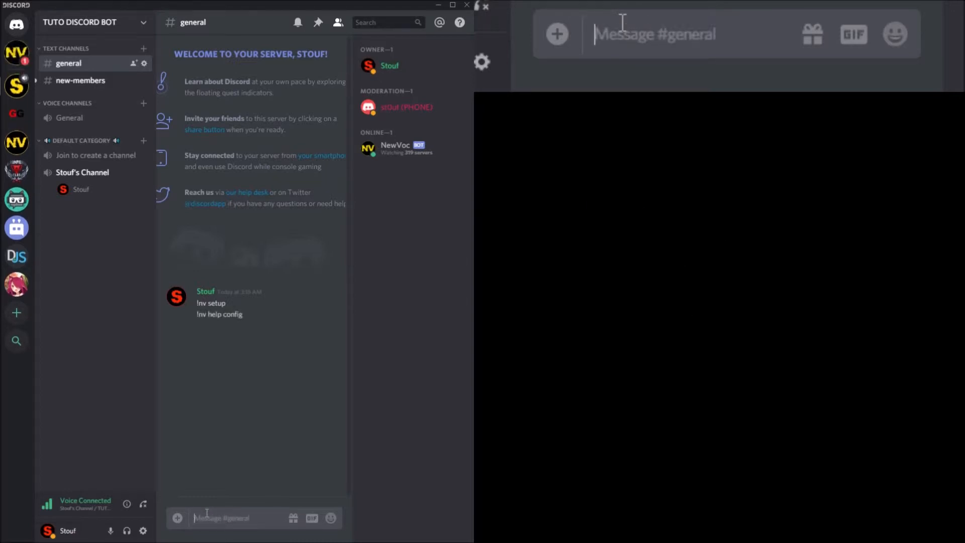
left_click(9, 55)
left_click_drag(375, 475, 201, 410)
left_click(303, 498)
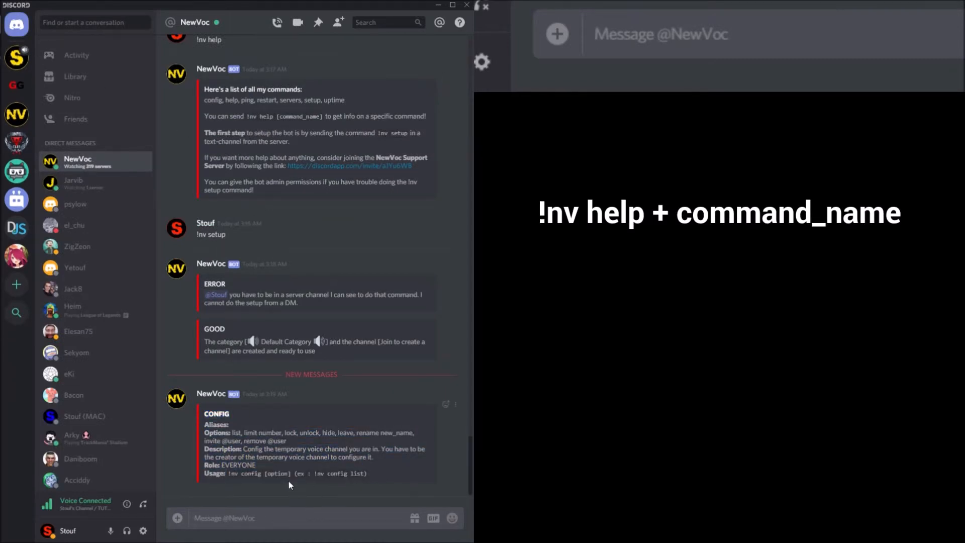
double_click(368, 433)
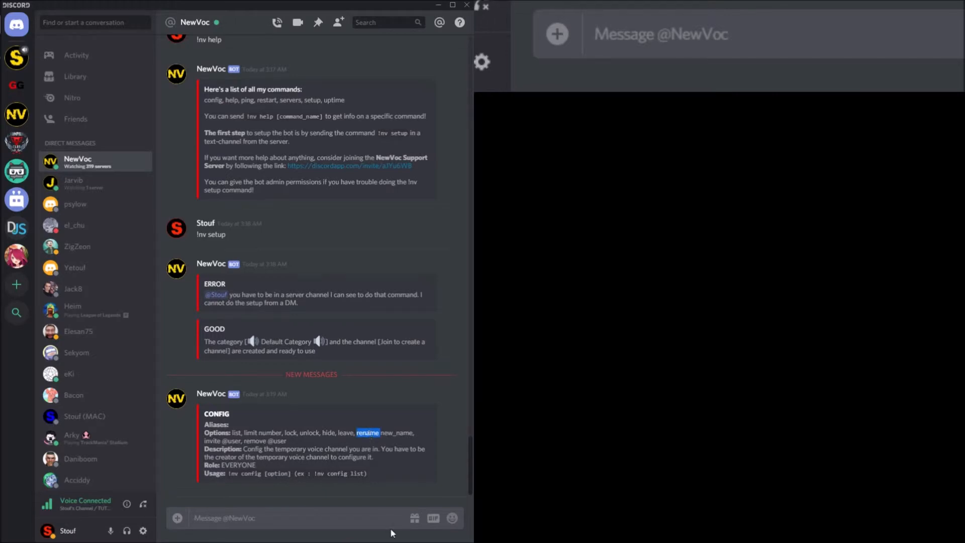
left_click(374, 493)
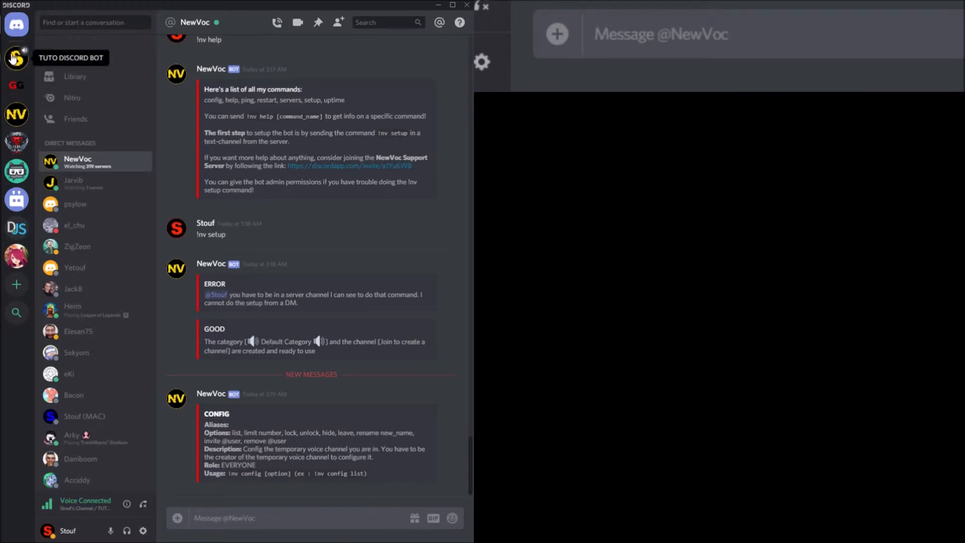
Rename the temporary voice channel to New Name and again to TOTOTOTOTO by sending !nv config rename commands in the general channel
left_click(17, 171)
type("!")
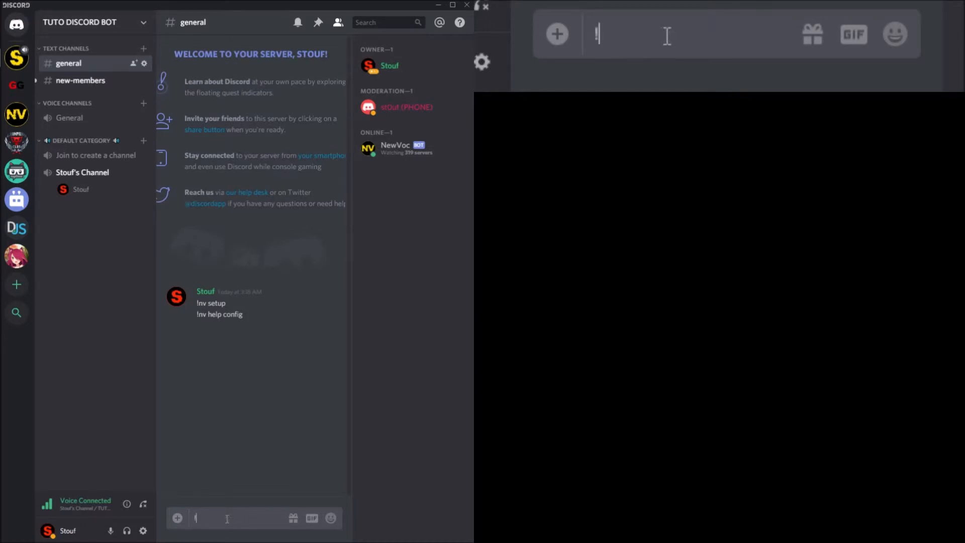
type("nv config rena")
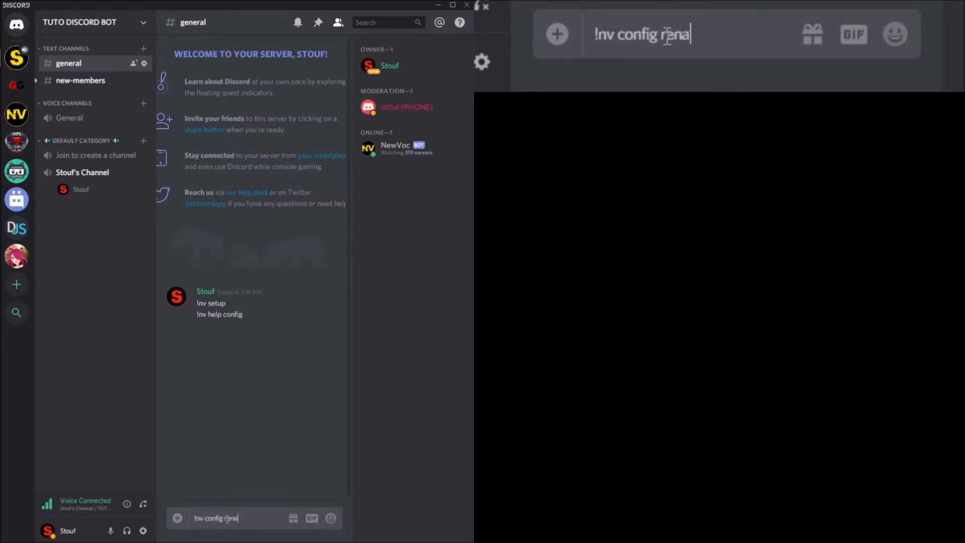
type("me New Name")
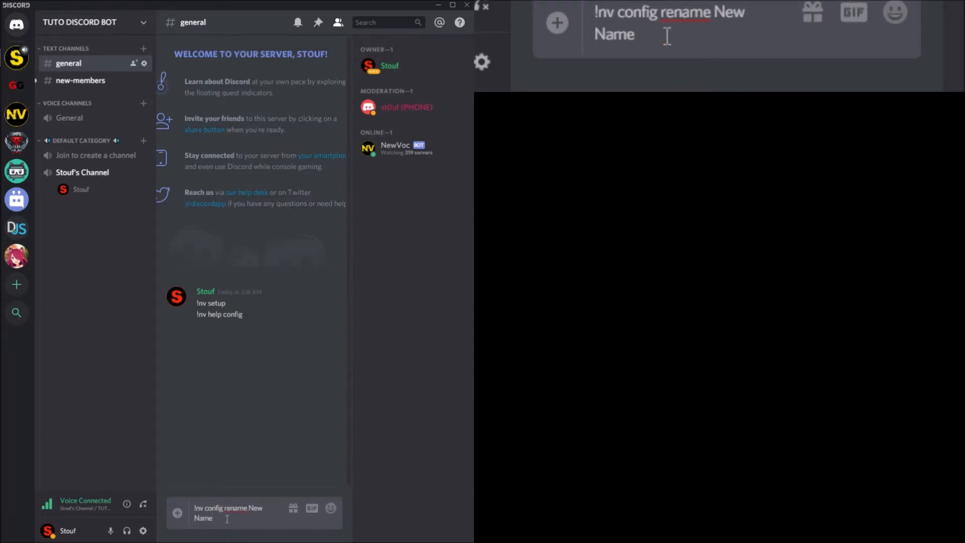
key("Return")
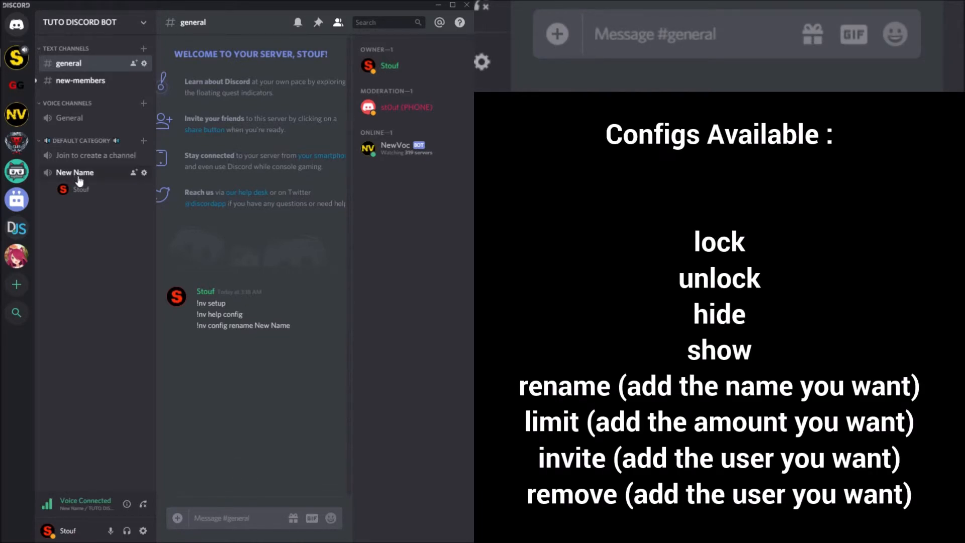
type("!nv config rename TOTOTOTOTO")
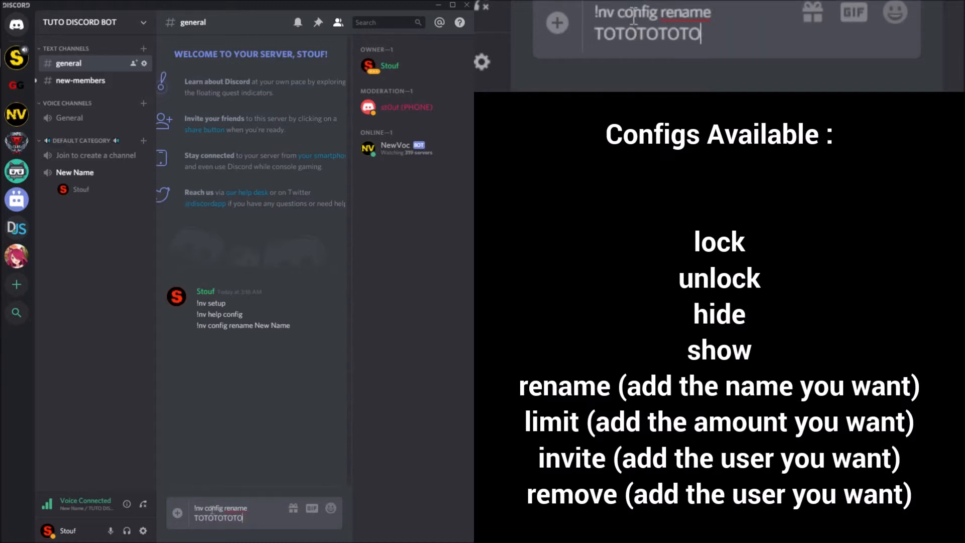
key("Return")
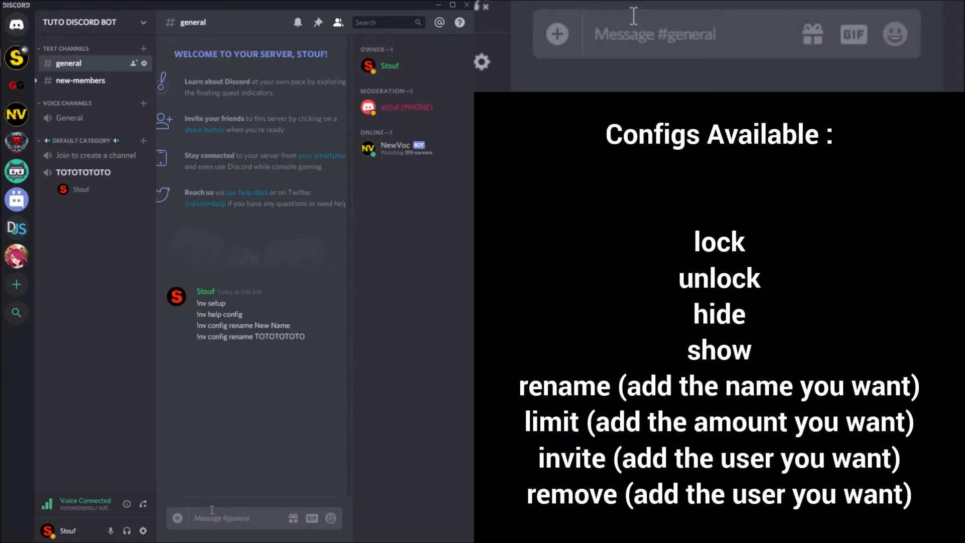
Limit the temporary voice channel to 14 people with !nv config limit 14 and check NewVoc's direct message reply
type("!nv con")
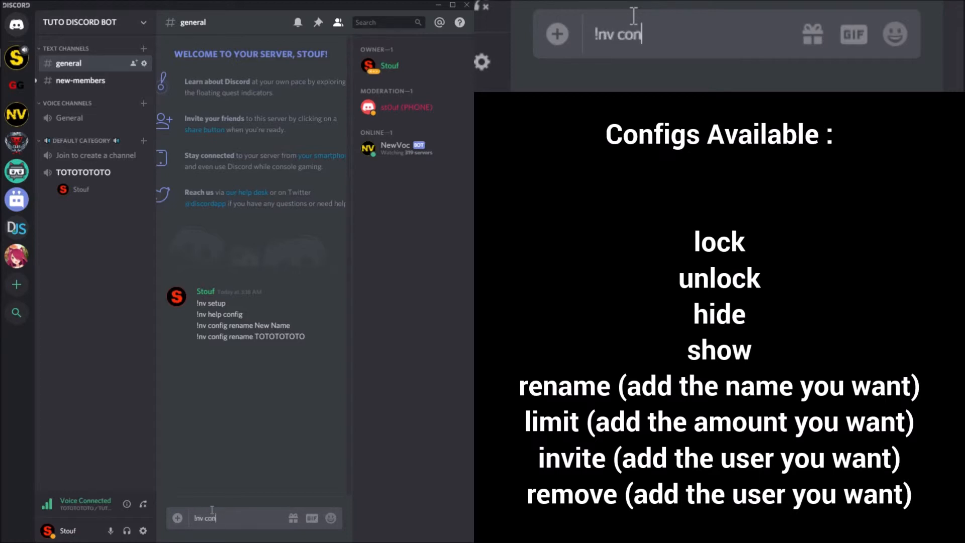
type("fig limit")
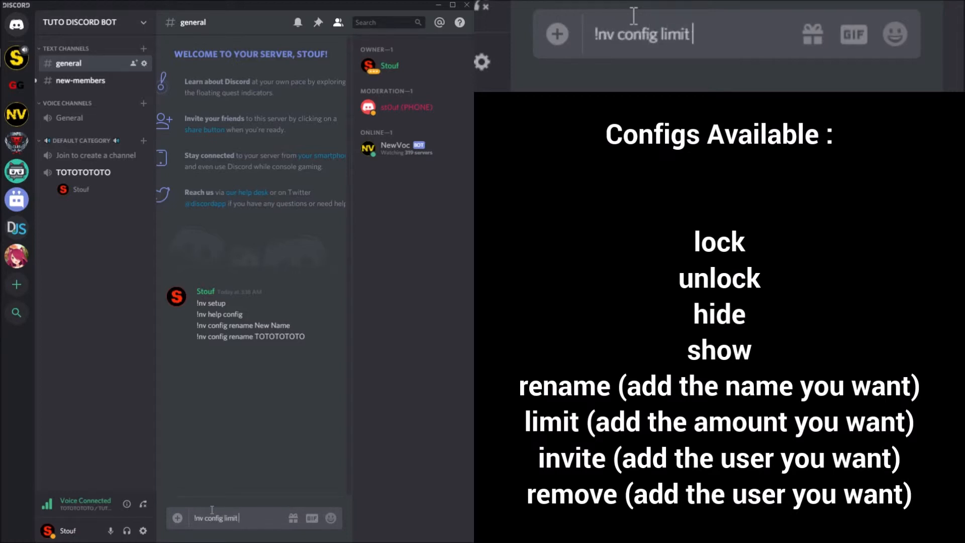
type(" 14")
key("Return")
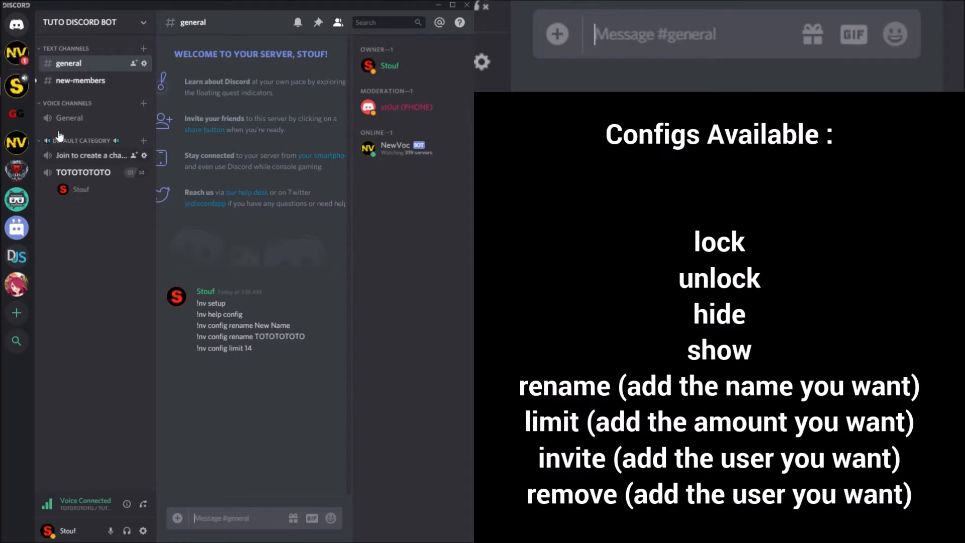
left_click(16, 53)
left_click_drag(203, 475, 410, 488)
left_click(417, 487)
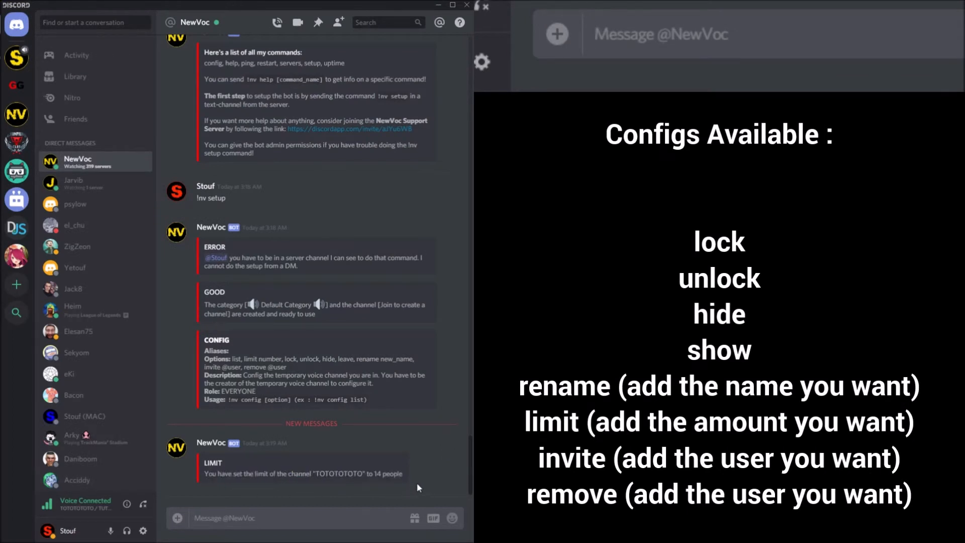
Lock the TOTOTOTOTO voice channel by sending !nv config lock in the server's general channel
left_click(17, 58)
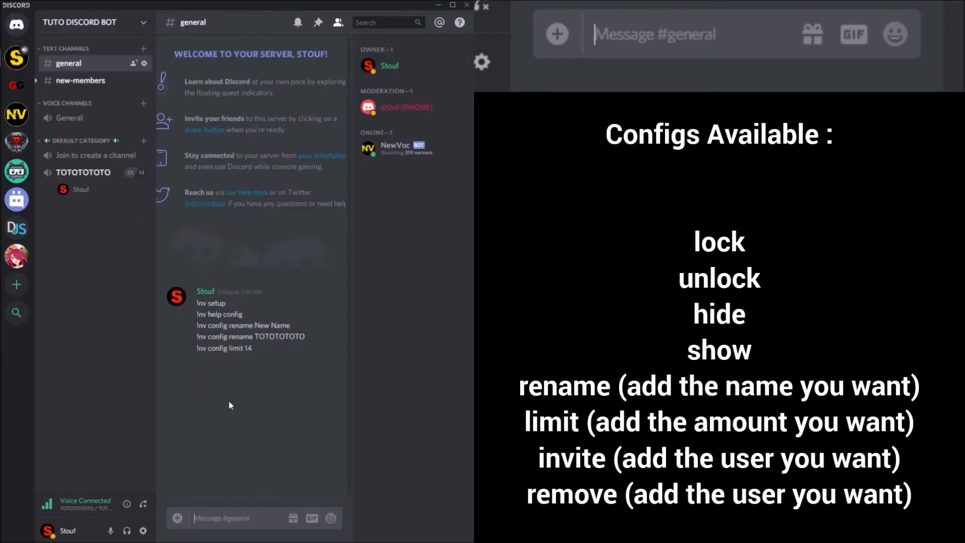
type("!n")
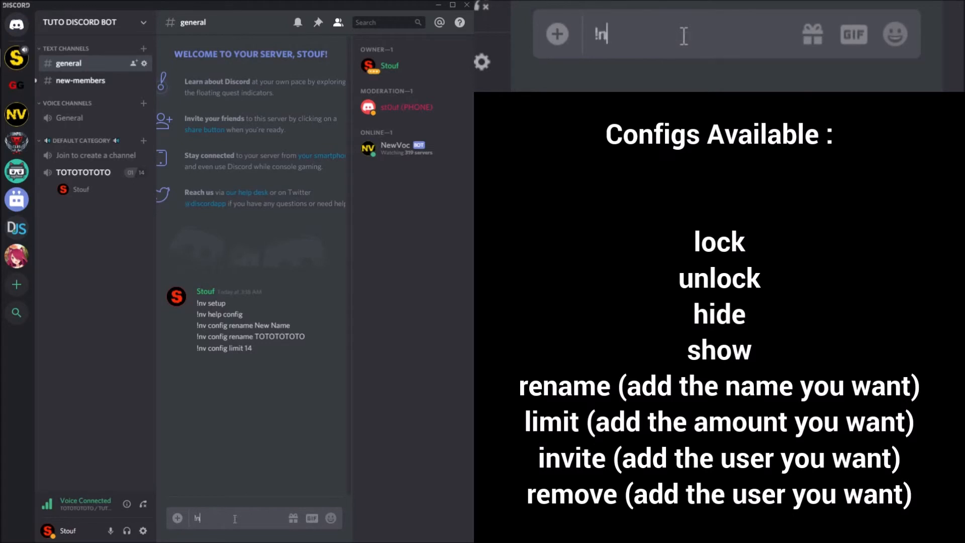
type("v config lock")
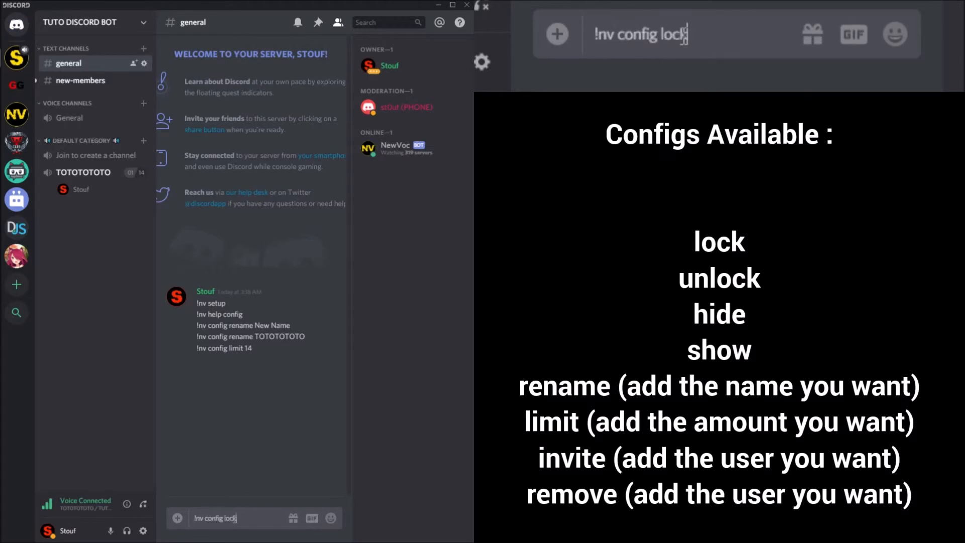
key("Return")
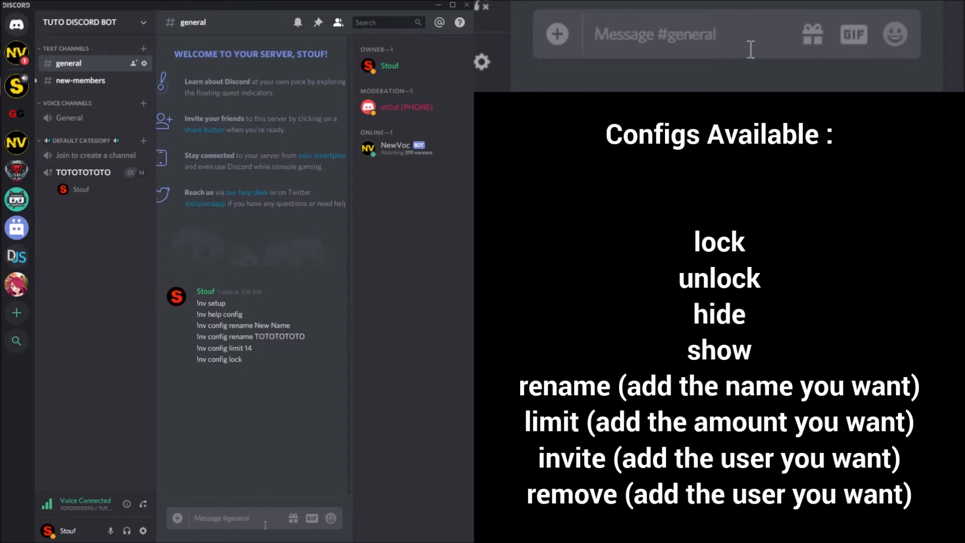
Hide the TOTOTOTOTO voice channel by sending !nv config hide in the general channel
type("!nv")
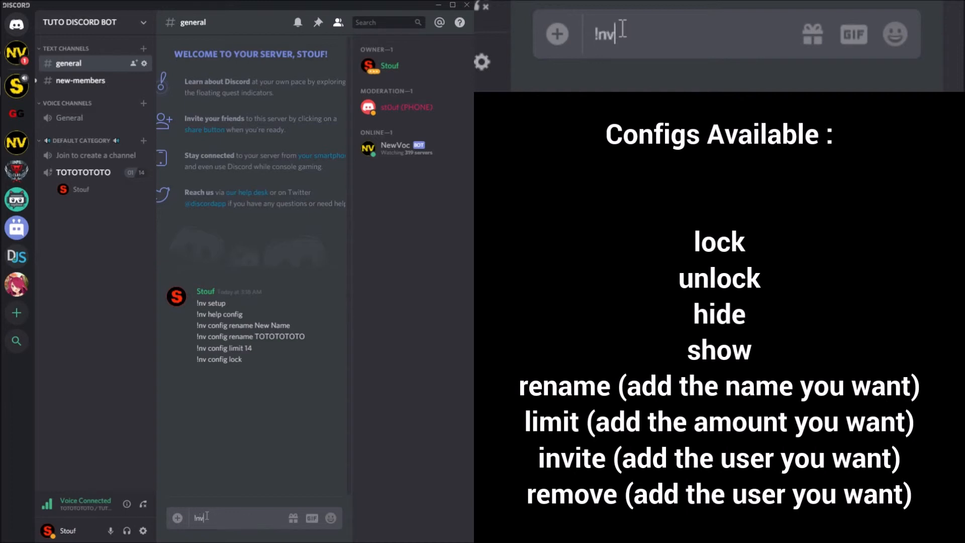
type(" config hide")
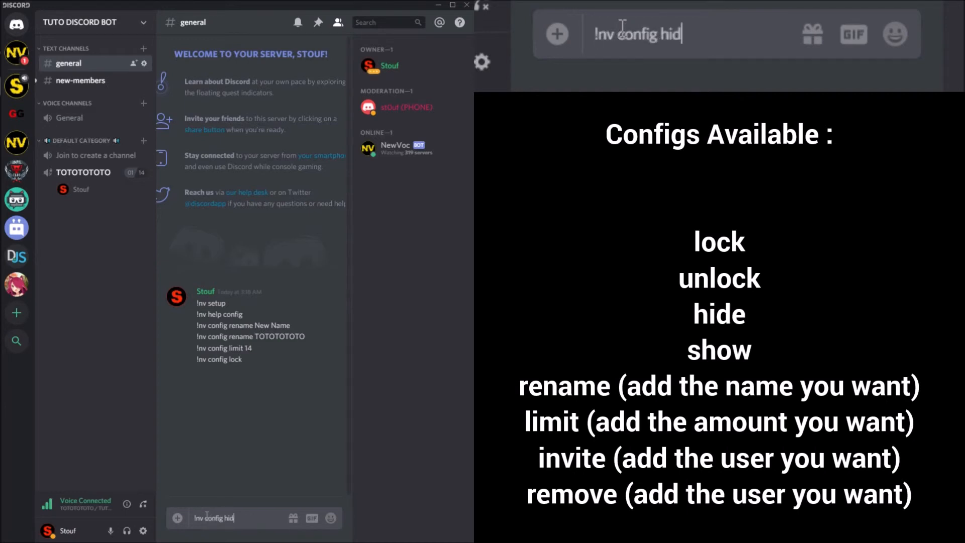
key("Return")
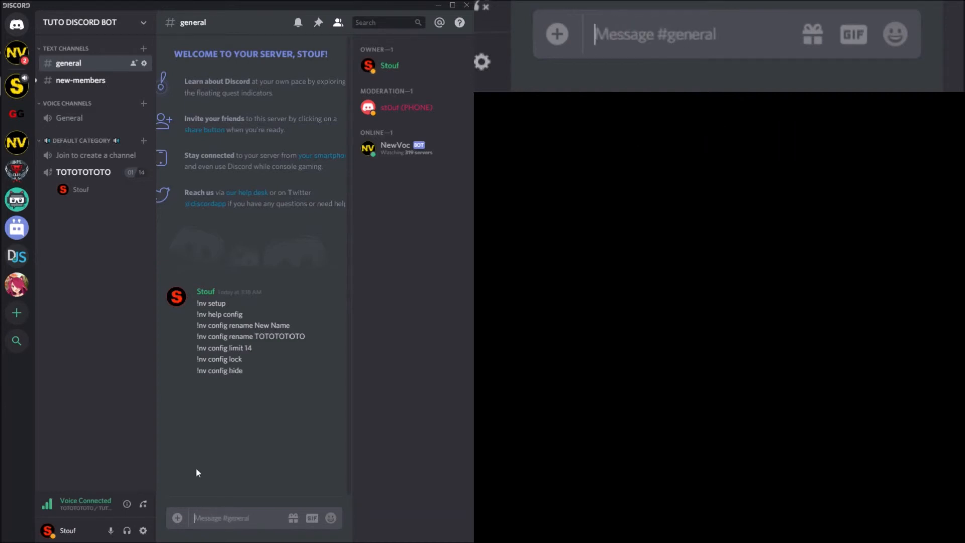
right_click(90, 173)
left_click(105, 197)
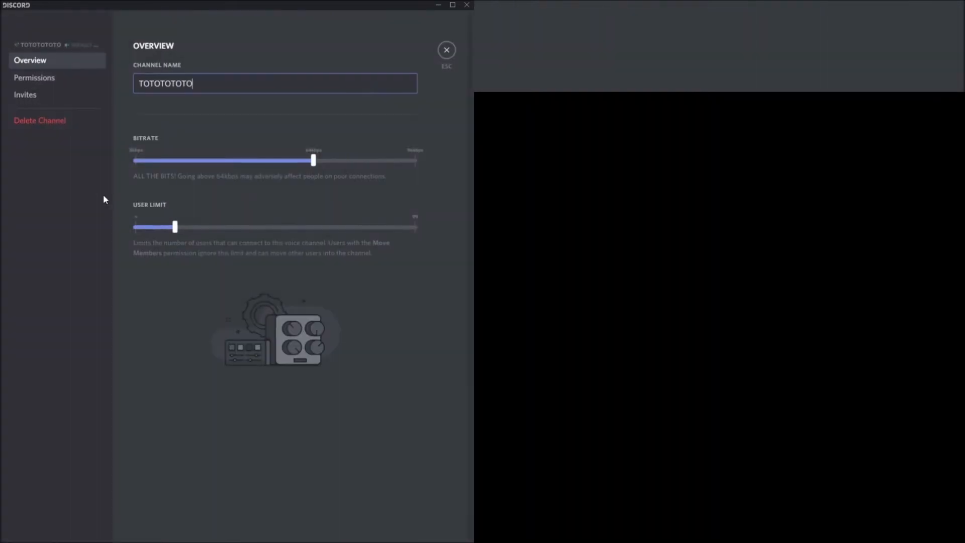
left_click(40, 78)
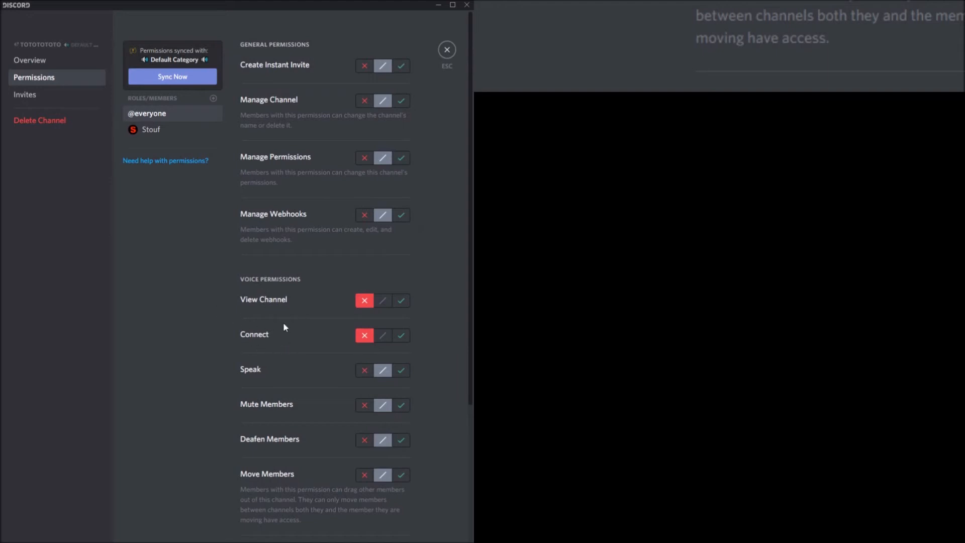
left_click(154, 133)
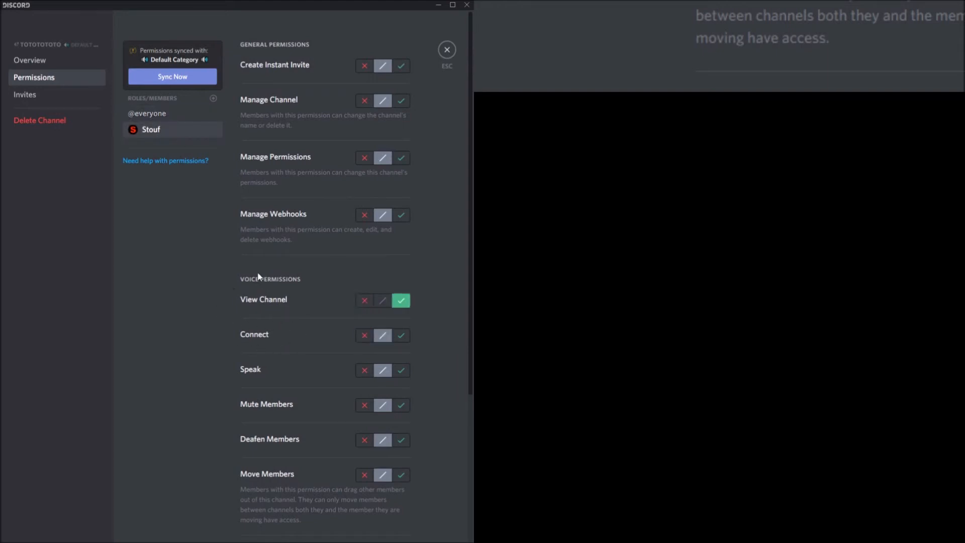
left_click(444, 51)
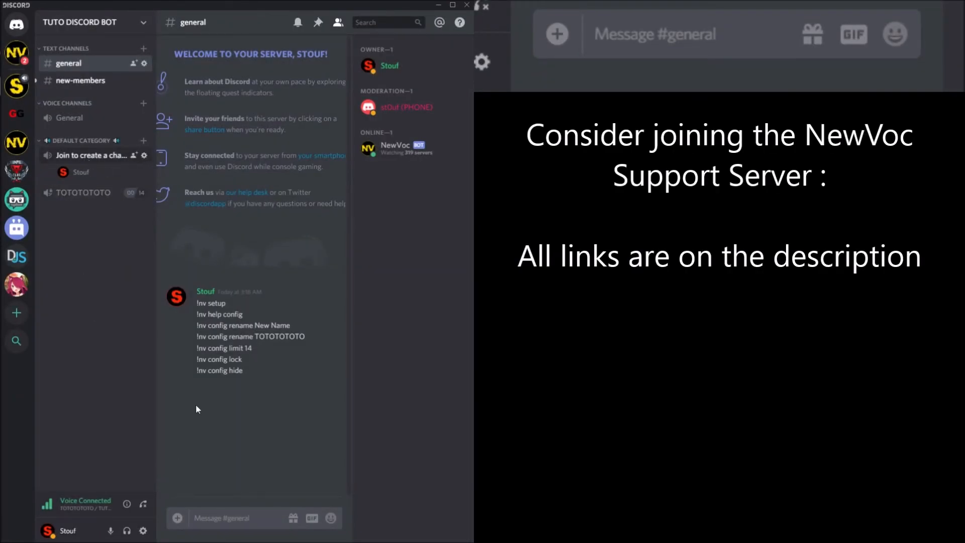
Test the bot's response time by sending !nv ping in the server's general channel
left_click(215, 518)
type("!")
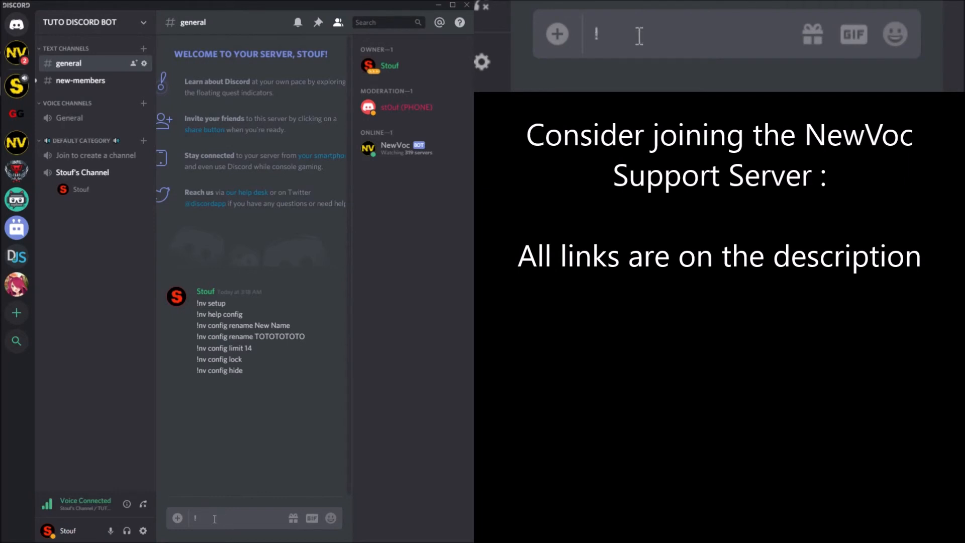
type("nv ping")
key("Return")
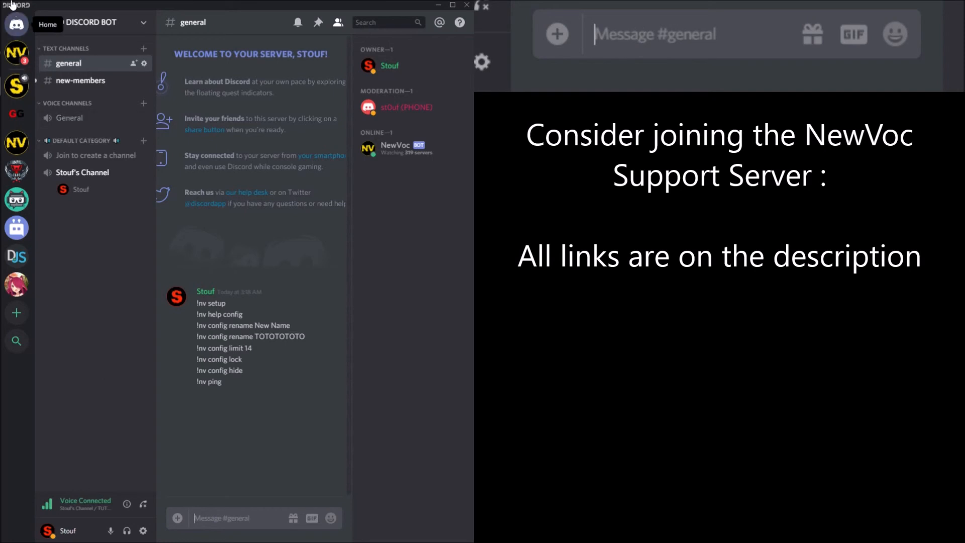
Open NewVoc's direct messages to read the ping reply and request the bot's uptime there with !nv uptime
left_click(16, 53)
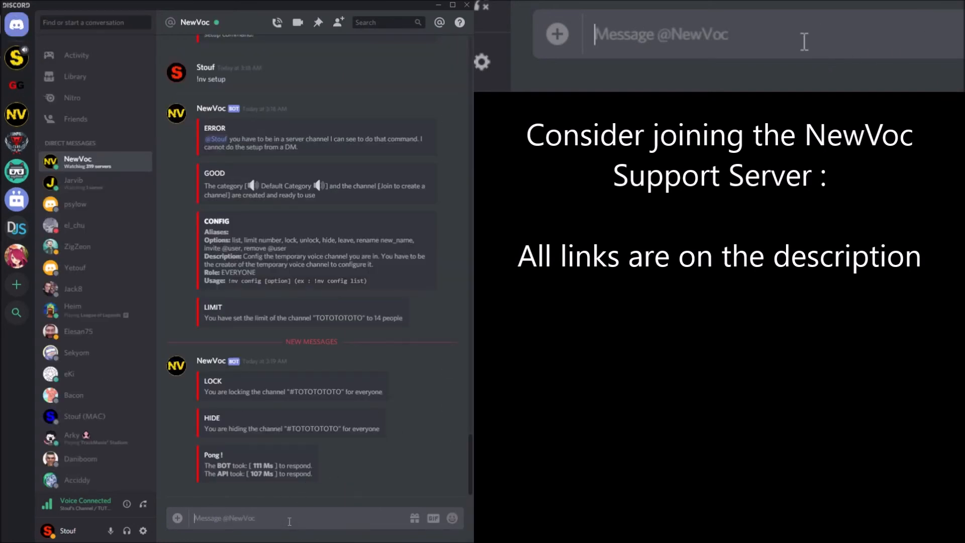
type("!nv uptime")
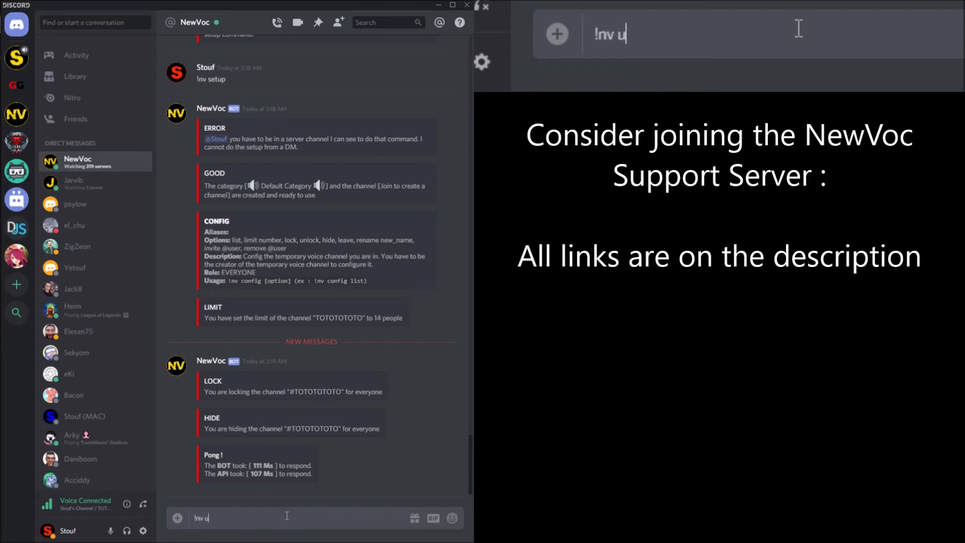
key("Return")
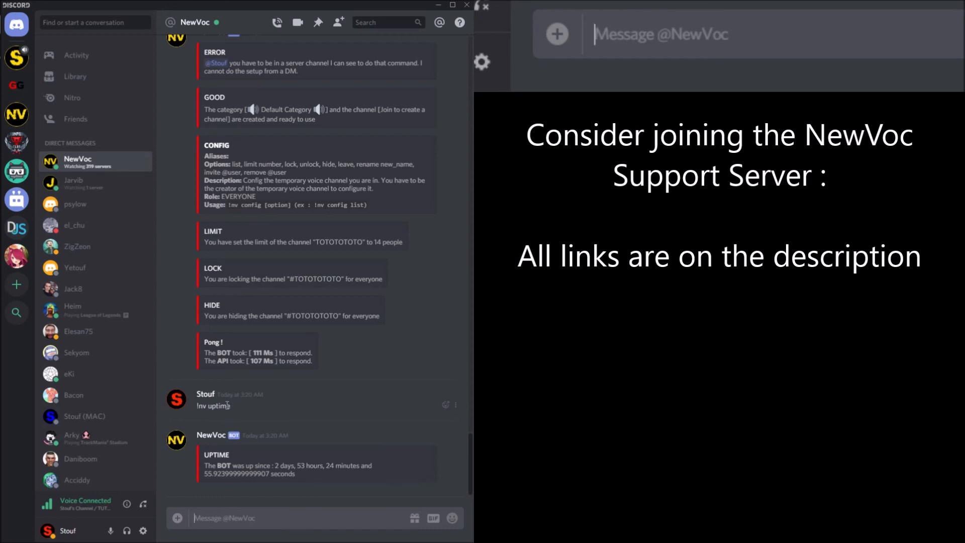
Return to the TUTO DISCORD BOT server and disconnect from the temporary voice channel
left_click(16, 57)
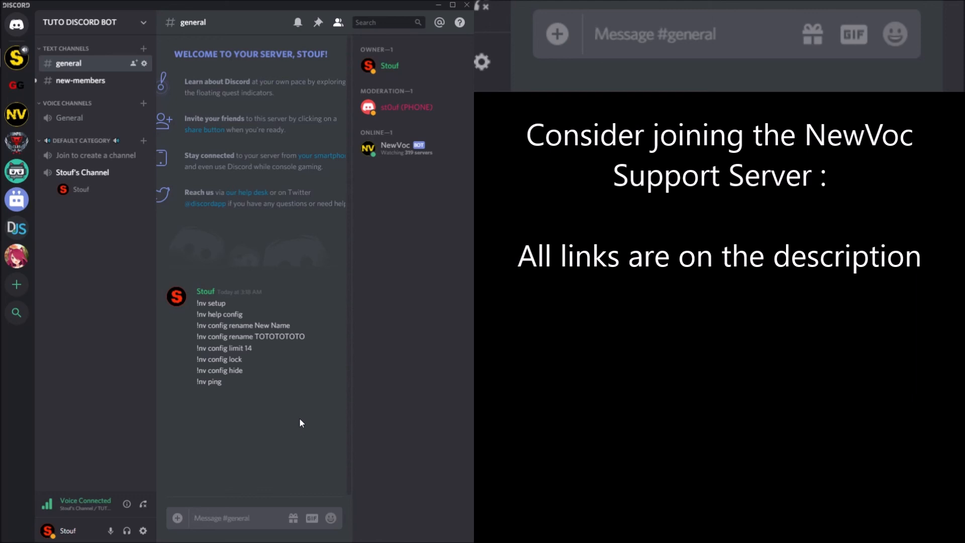
left_click(143, 503)
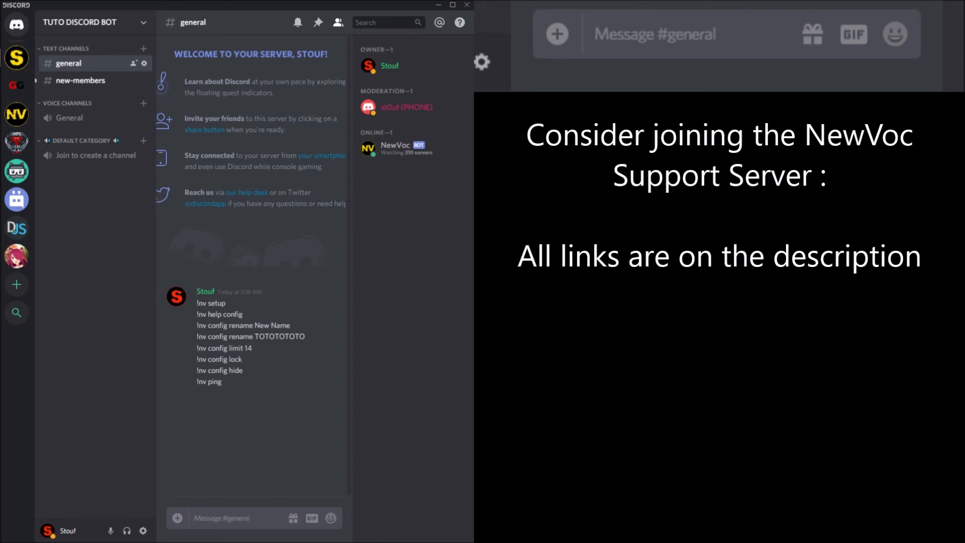